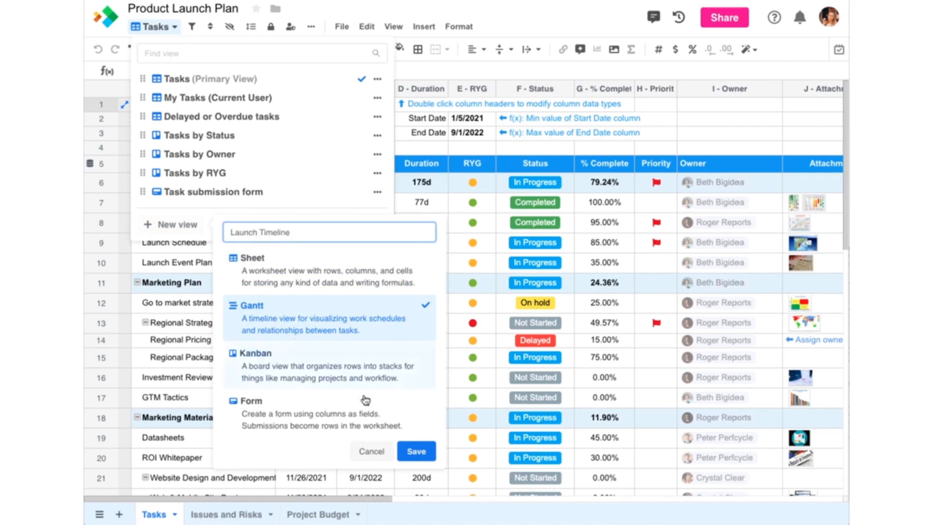
# Create a Gantt view named Launch Timeline and close its project management settings without changing them.
pyautogui.click(417, 451)
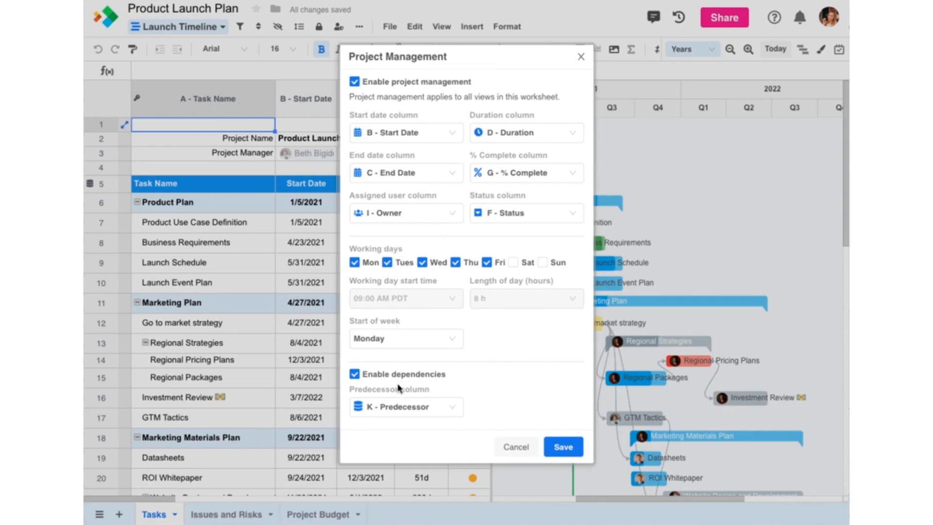
pyautogui.click(581, 57)
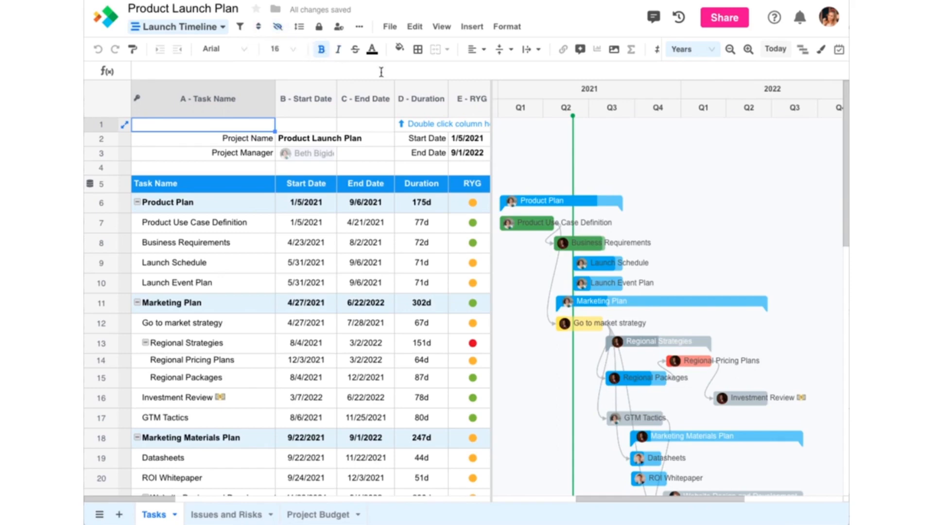
# Zoom the Gantt timeline out to span several years and back in to the 2021–2022 period.
pyautogui.click(730, 50)
pyautogui.click(730, 49)
pyautogui.click(729, 49)
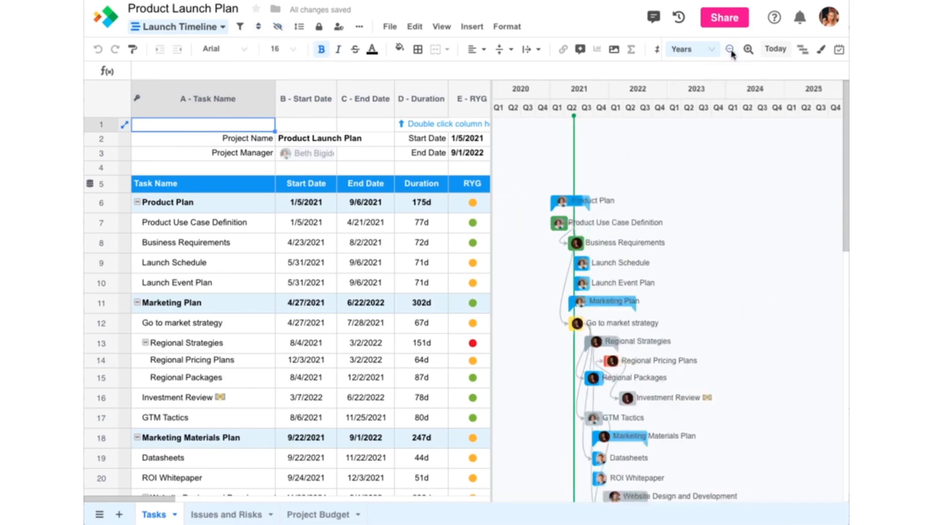
pyautogui.click(748, 50)
pyautogui.click(748, 50)
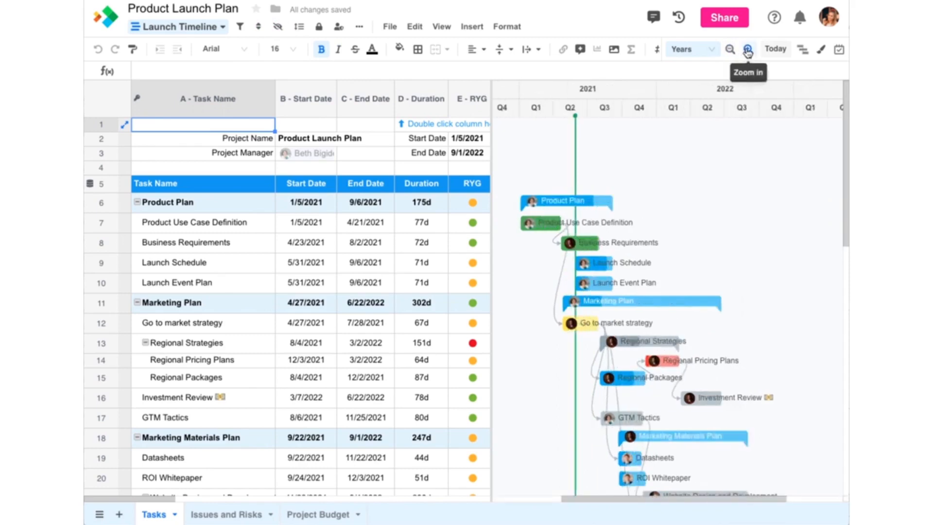
pyautogui.click(748, 50)
pyautogui.moveTo(704, 498); pyautogui.dragTo(684, 498)
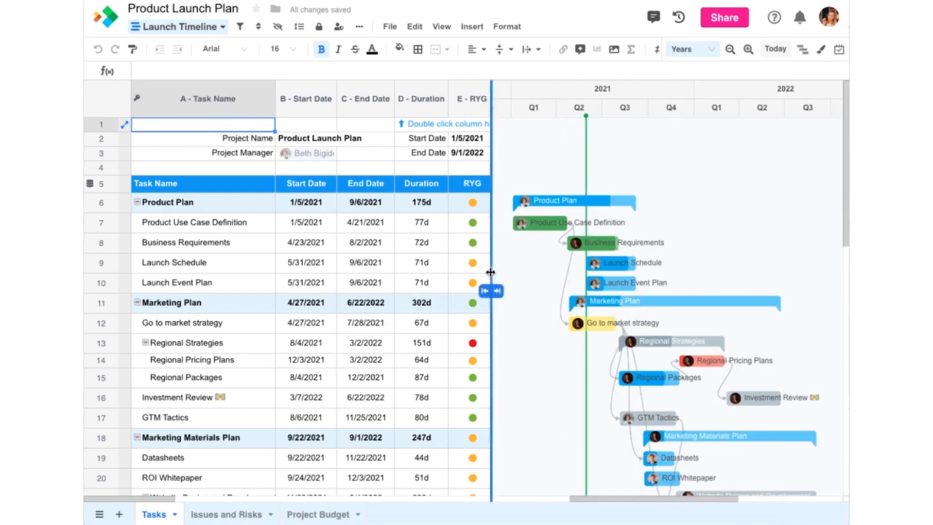
# Widen the grid pane slightly beside the timeline and increase the height of the Go to market strategy row.
pyautogui.moveTo(491, 282); pyautogui.dragTo(495, 302)
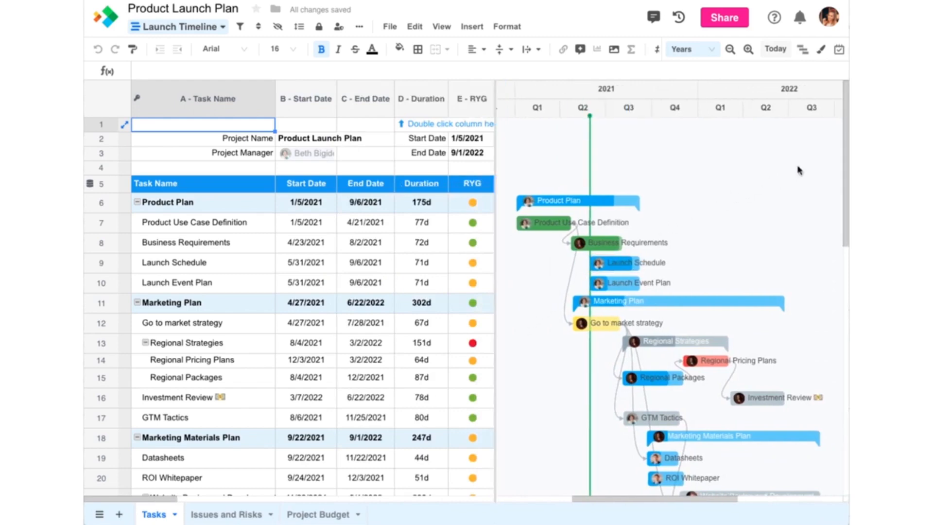
pyautogui.moveTo(842, 156)
pyautogui.mouseDown()
pyautogui.moveTo(839, 257)
pyautogui.moveTo(848, 150)
pyautogui.mouseUp()
pyautogui.moveTo(97, 333); pyautogui.dragTo(98, 353)
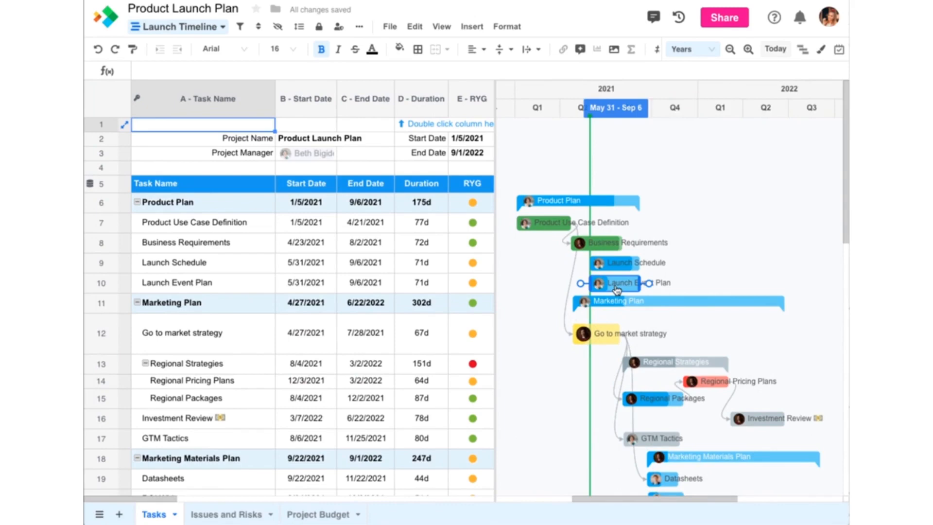
# Reschedule the Launch Event Plan bar in the timeline to run from 9/27/2021 to 4/1/2022.
pyautogui.moveTo(618, 291); pyautogui.dragTo(701, 290)
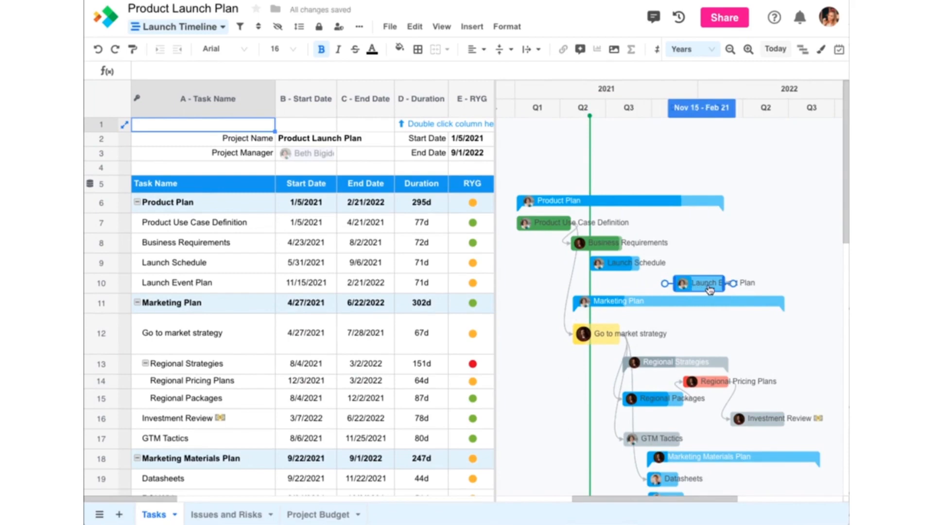
pyautogui.moveTo(724, 282); pyautogui.dragTo(743, 282)
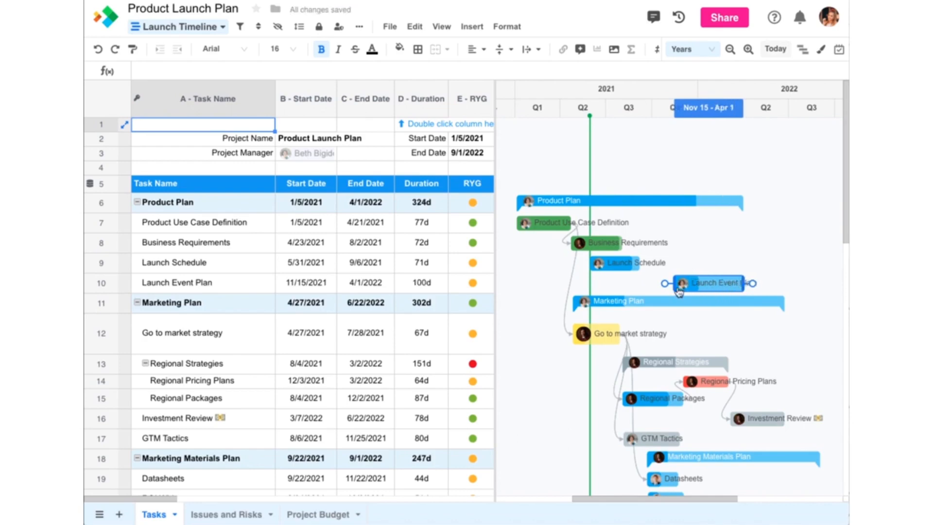
pyautogui.moveTo(677, 290); pyautogui.dragTo(651, 290)
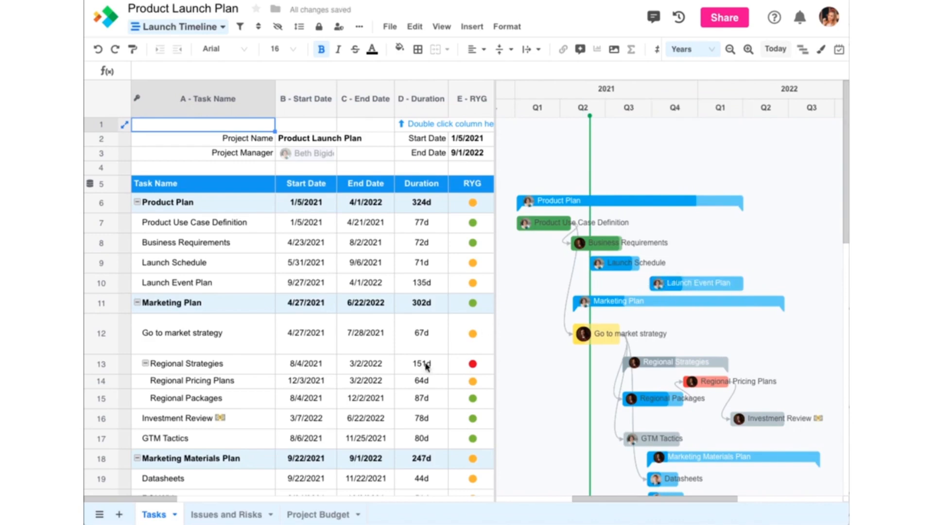
# Set the % Complete of Launch Event Plan to 85.
pyautogui.moveTo(165, 500); pyautogui.dragTo(226, 506)
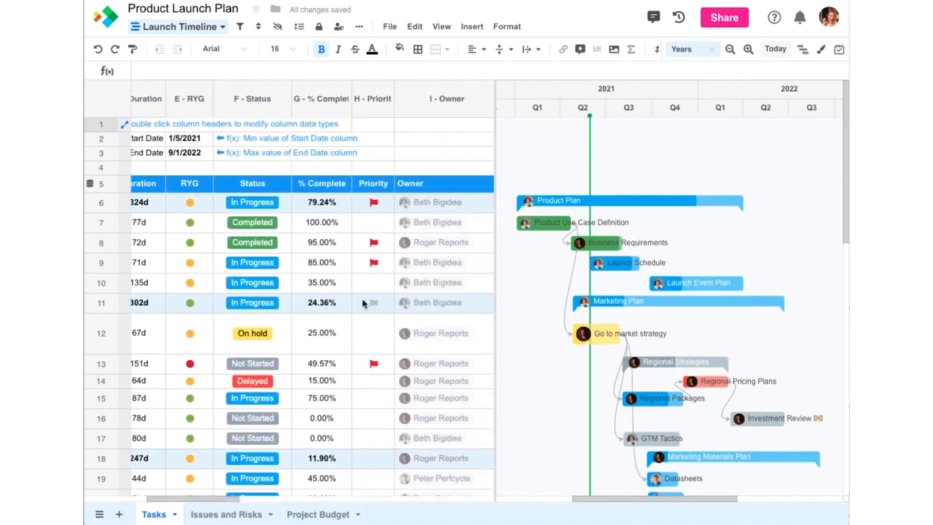
pyautogui.click(337, 286)
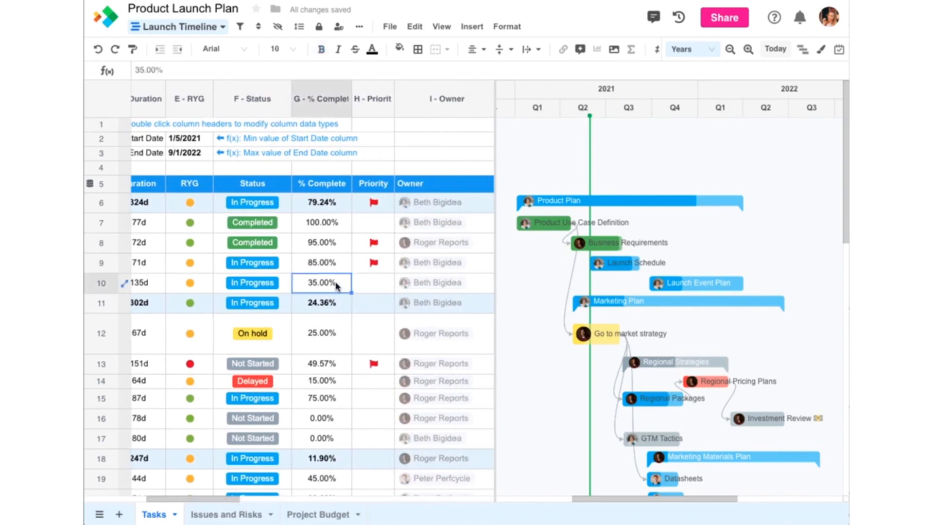
pyautogui.write('85')
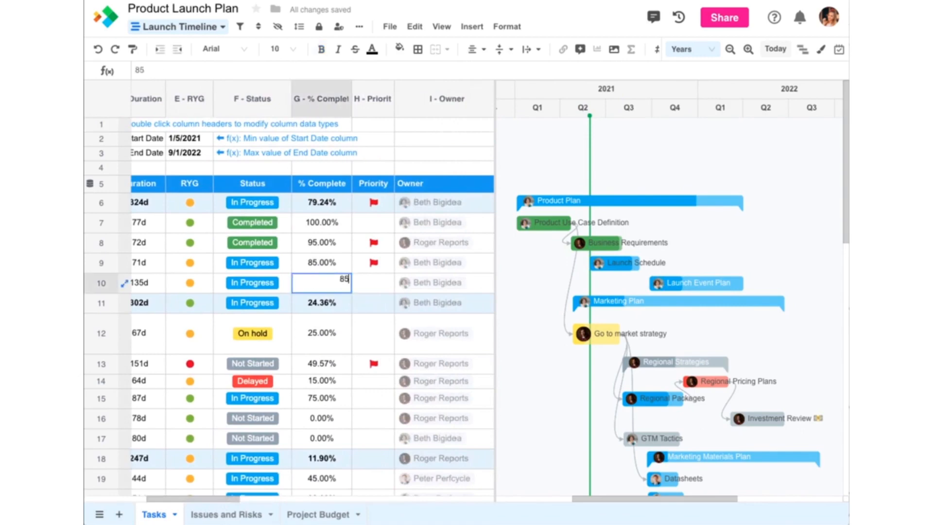
pyautogui.press('Return')
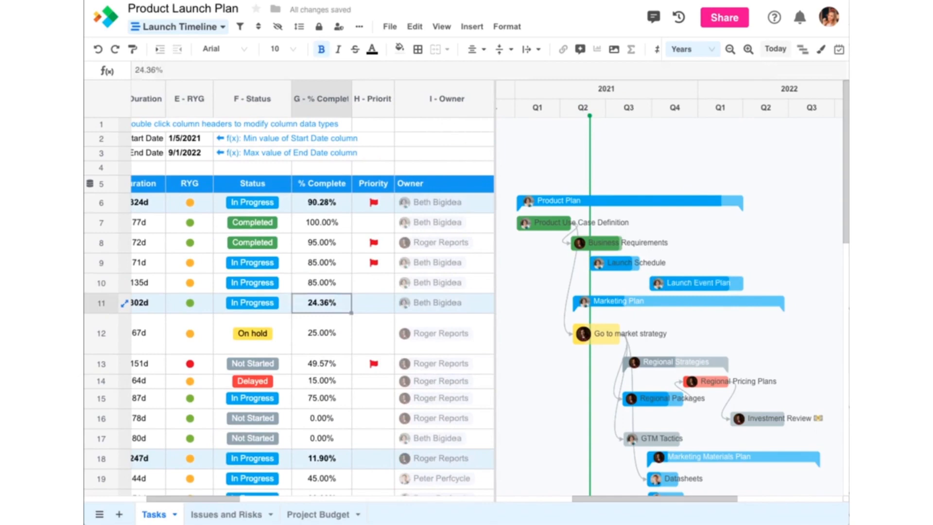
# Indent the Launch Event Plan row so it becomes a subtask of Launch Schedule.
pyautogui.moveTo(202, 499); pyautogui.dragTo(126, 508)
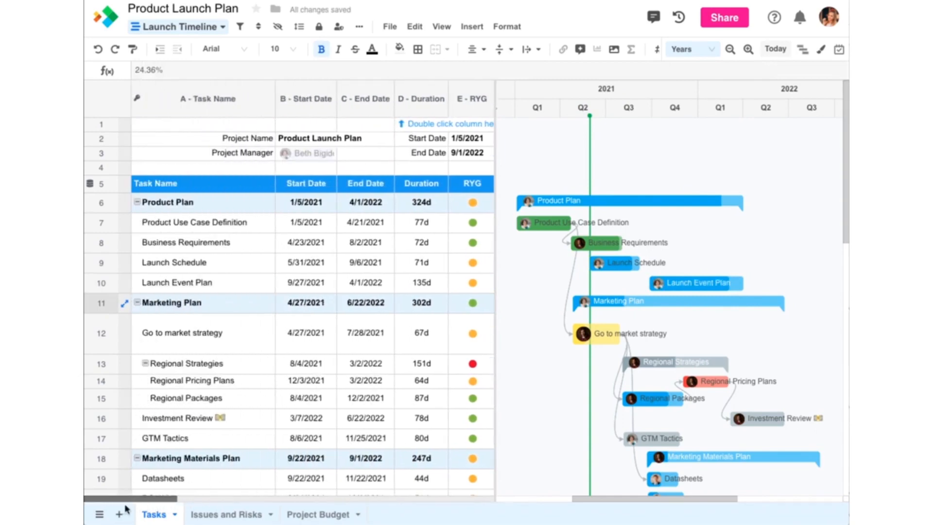
pyautogui.click(107, 282)
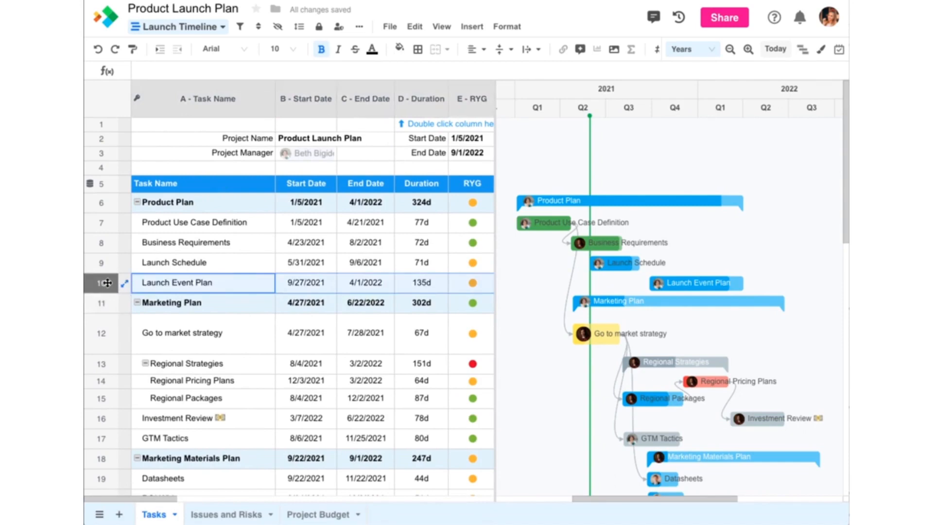
pyautogui.click(163, 51)
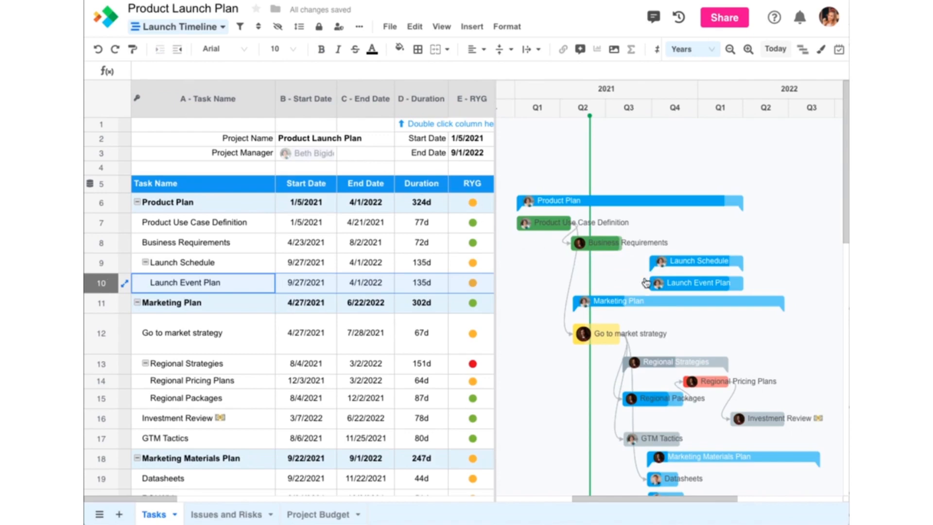
# Adjust both ends of the Launch Event Plan bar so it runs from 7/15/2021 to 1/24/2022.
pyautogui.moveTo(649, 283)
pyautogui.moveTo(649, 283); pyautogui.dragTo(612, 283)
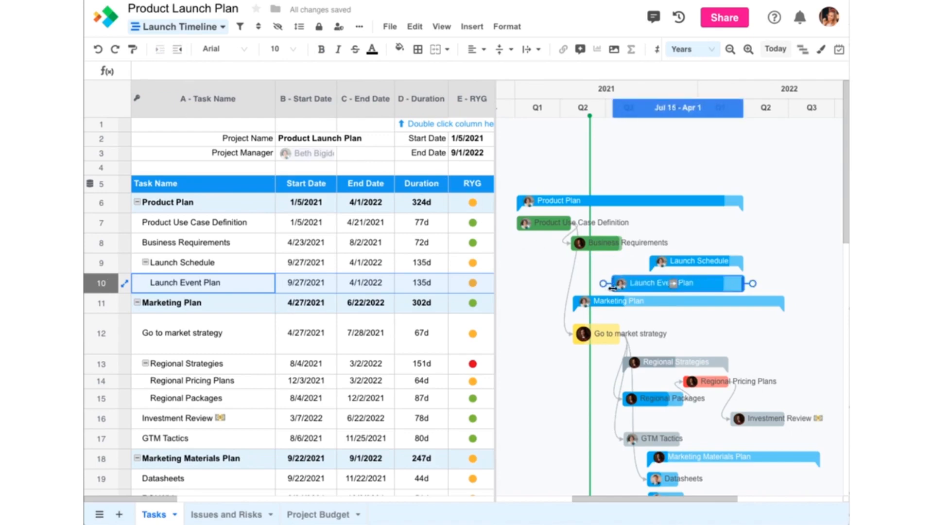
pyautogui.moveTo(742, 283); pyautogui.dragTo(708, 283)
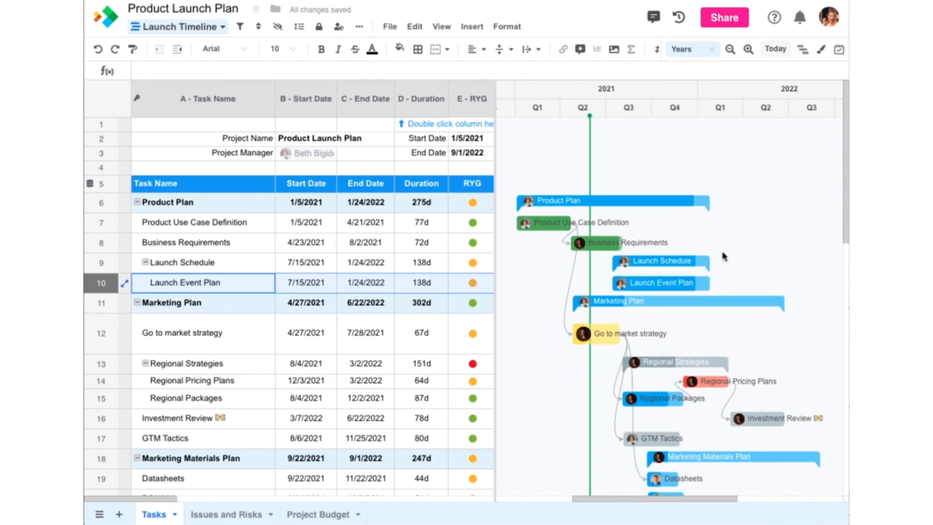
# Review the dependency options in the project management settings and the Predecessor column's own settings, leaving both unchanged.
pyautogui.click(840, 51)
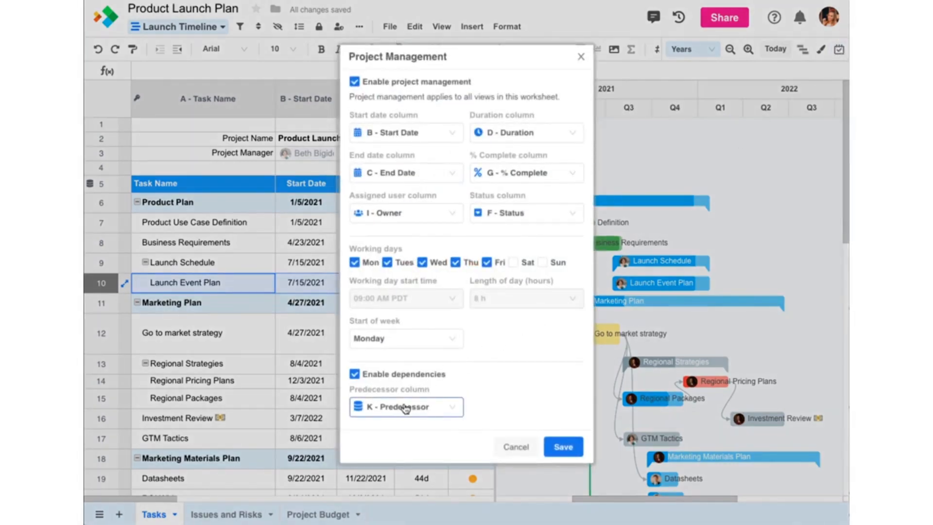
pyautogui.click(505, 446)
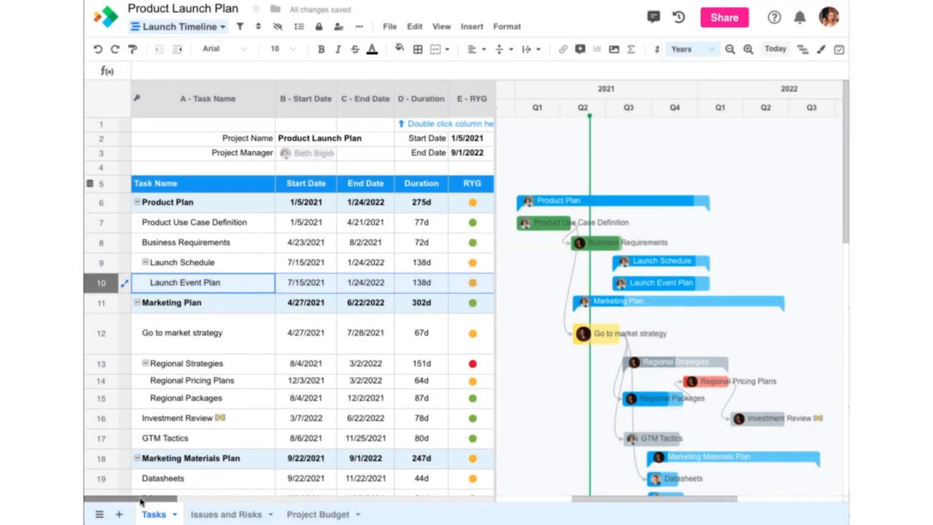
pyautogui.moveTo(140, 501); pyautogui.dragTo(283, 501)
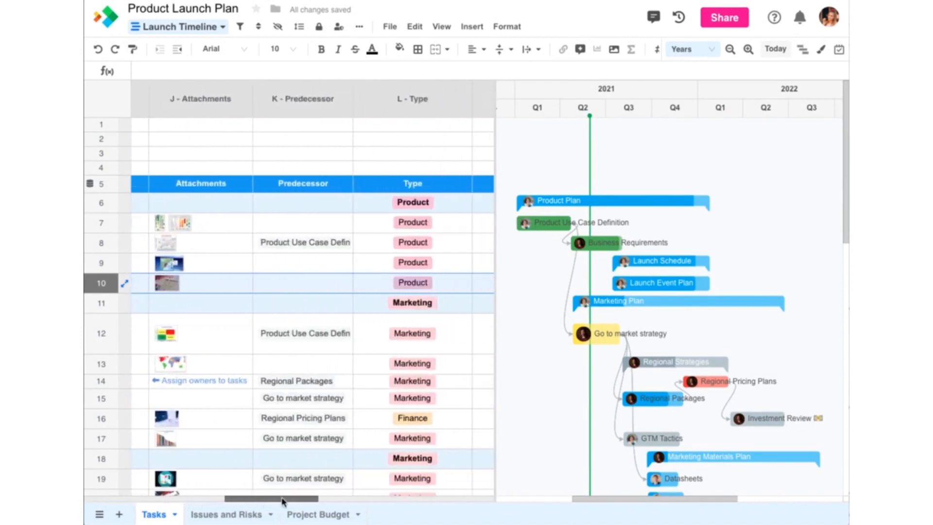
pyautogui.doubleClick(324, 109)
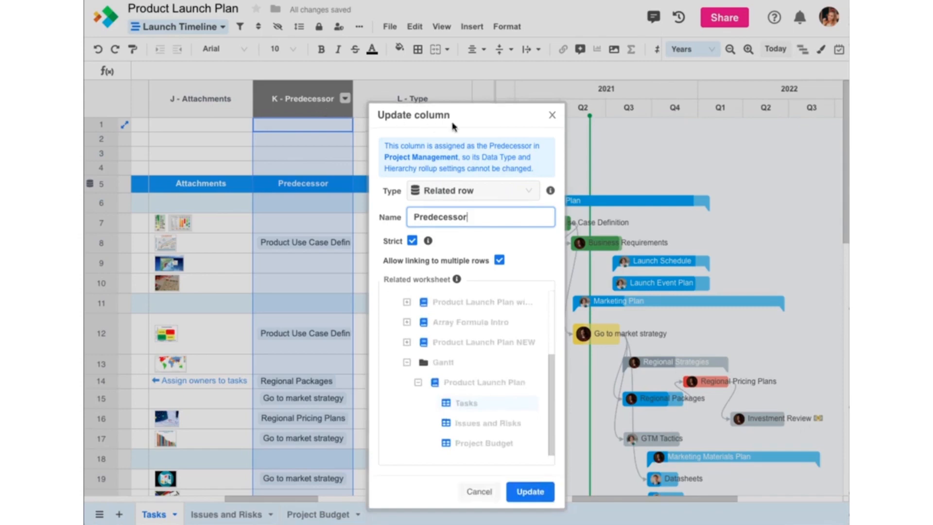
pyautogui.click(552, 115)
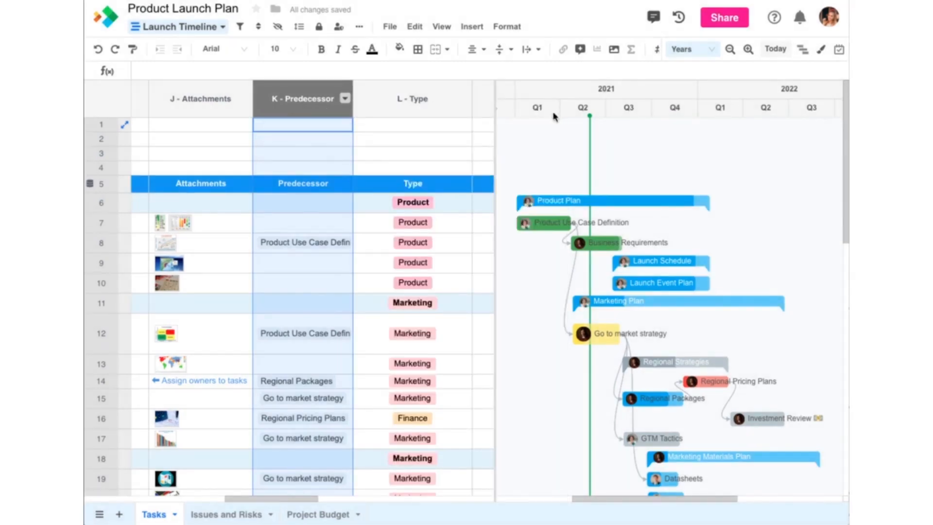
# Extend the Go to market strategy bar so the task ends on 9/27/2021.
pyautogui.moveTo(281, 501); pyautogui.dragTo(213, 502)
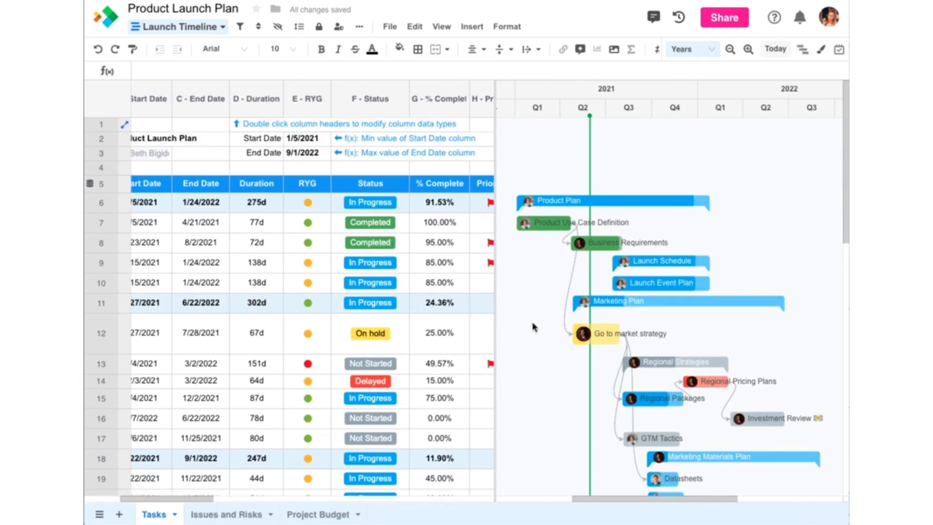
pyautogui.click(596, 333)
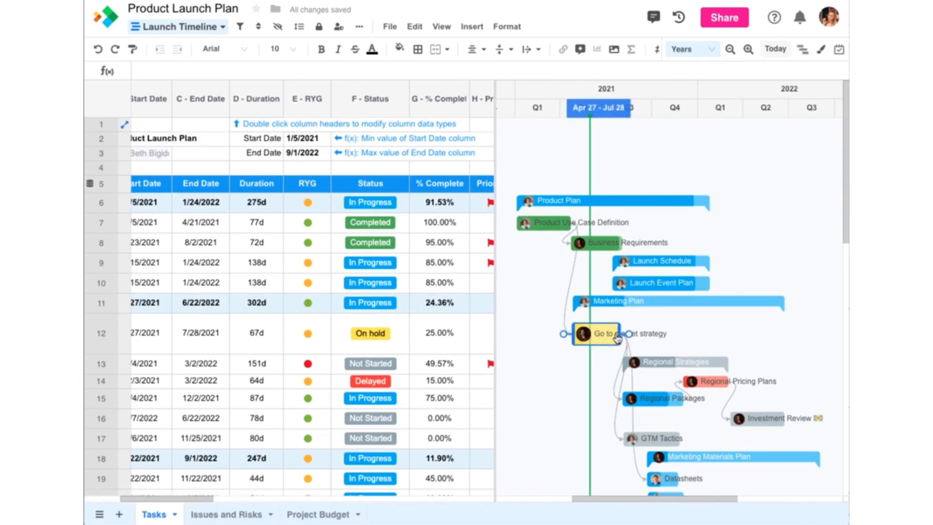
pyautogui.moveTo(617, 333); pyautogui.dragTo(648, 332)
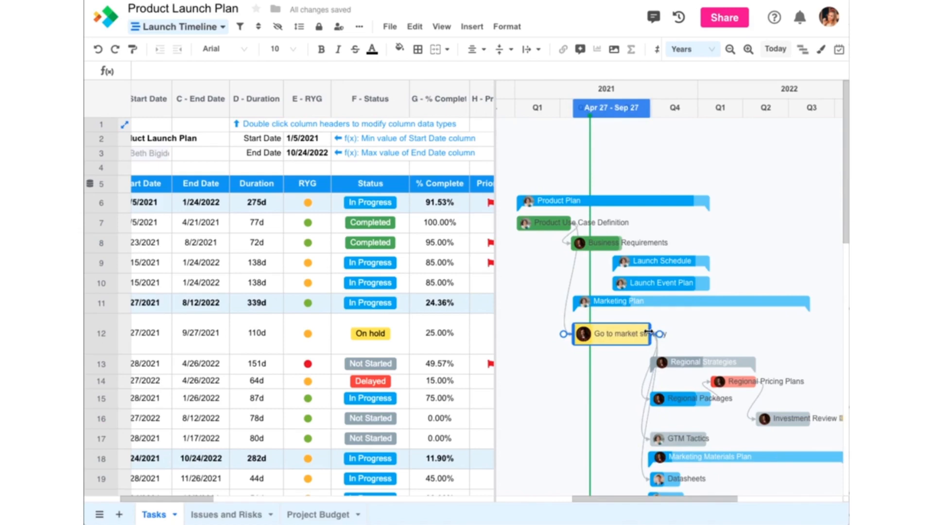
# Try moving Investment Review to Mar 5 – Jun 21, 2022, before its predecessor finishes, and undo the move.
pyautogui.moveTo(782, 423); pyautogui.dragTo(754, 426)
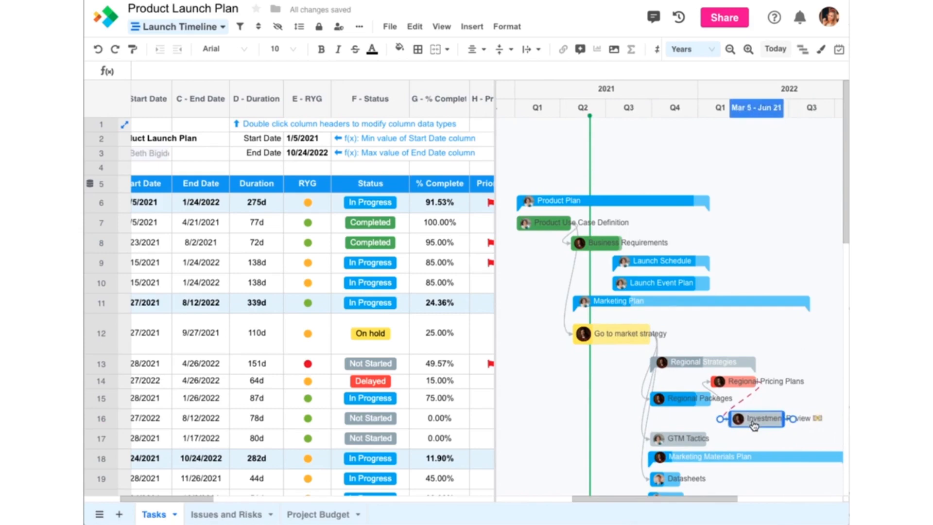
pyautogui.moveTo(754, 426); pyautogui.dragTo(754, 426)
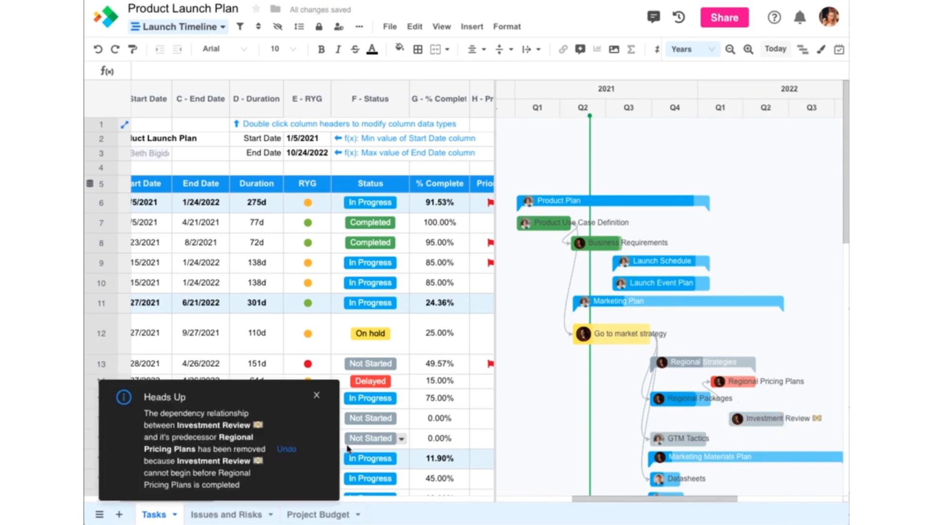
pyautogui.click(287, 449)
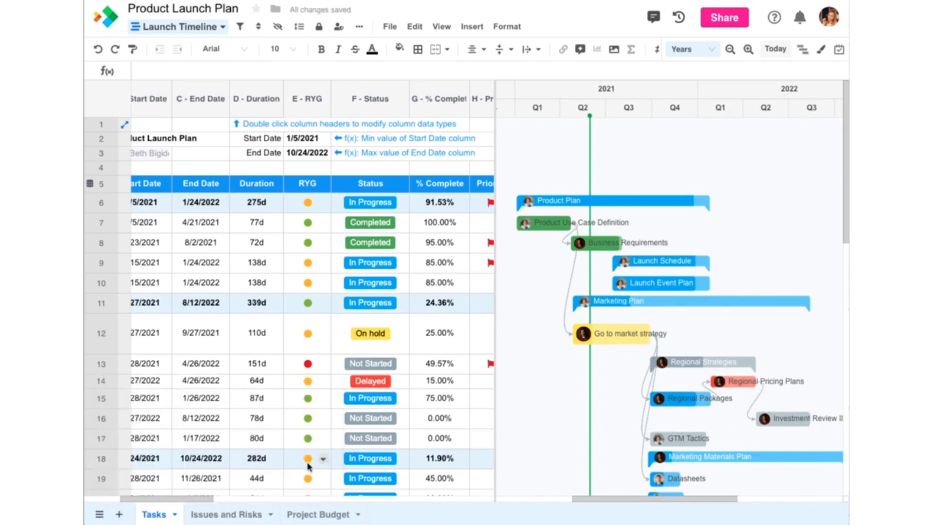
# Enter 10/17/2022 as the start date of the Launch task in row 30.
pyautogui.scroll(-7, 307, 465)
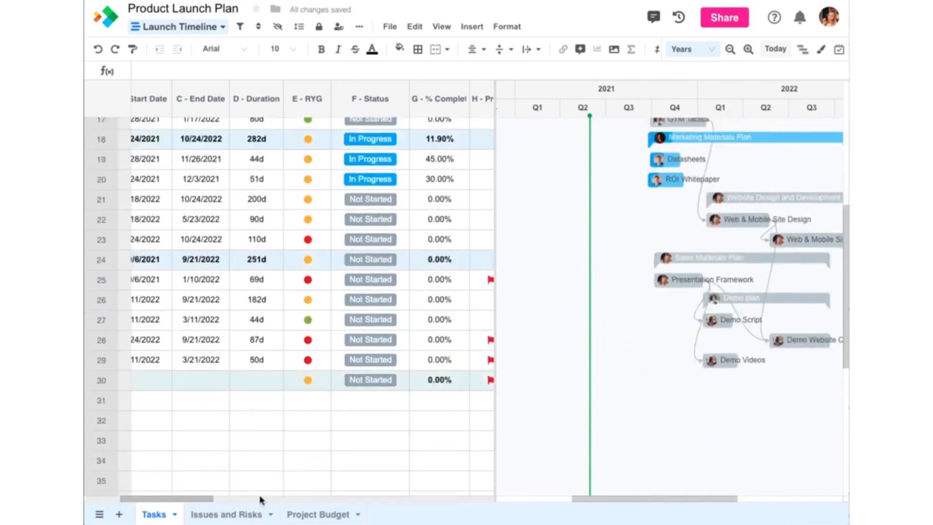
pyautogui.moveTo(206, 502); pyautogui.dragTo(150, 506)
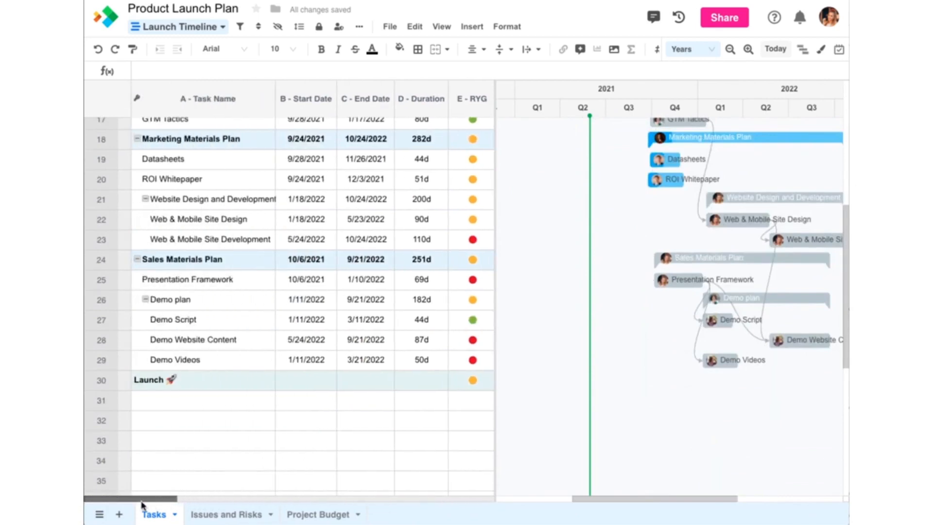
pyautogui.click(301, 385)
pyautogui.write('10')
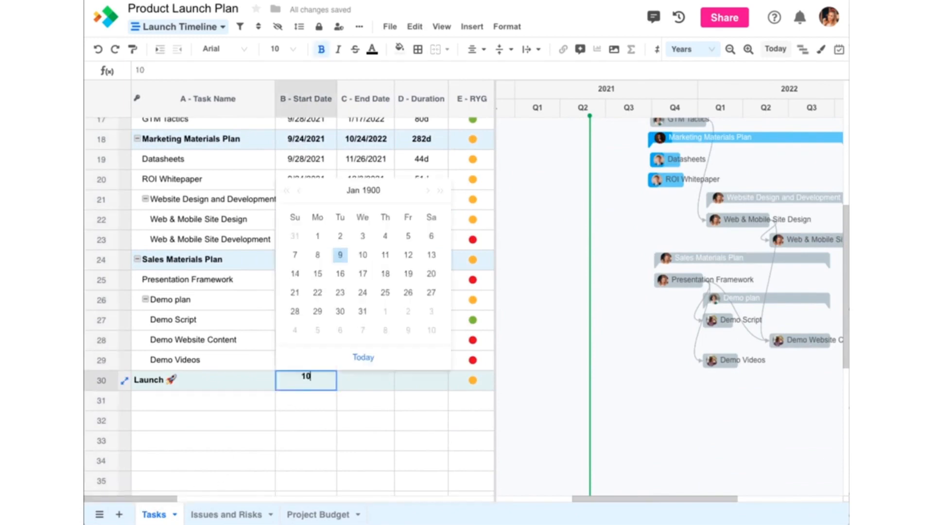
pyautogui.write('/17/2022')
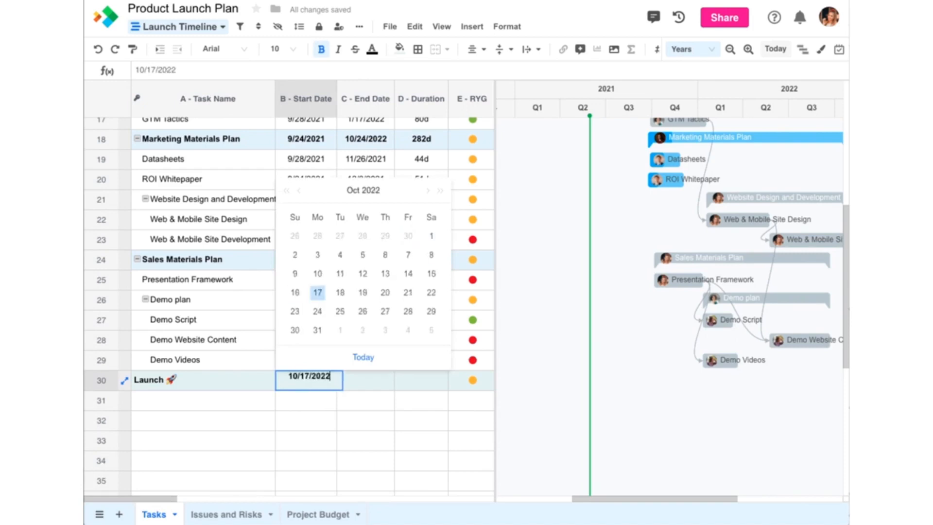
pyautogui.press('Tab')
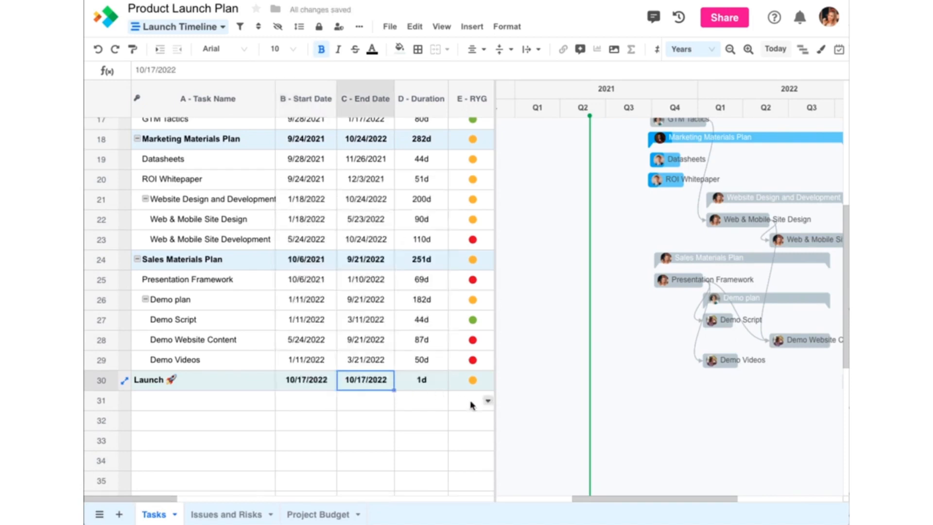
# Make Launch a milestone by setting its duration to 0, and link it as dependent on Web & Mobile Site Development.
pyautogui.moveTo(591, 499); pyautogui.dragTo(645, 500)
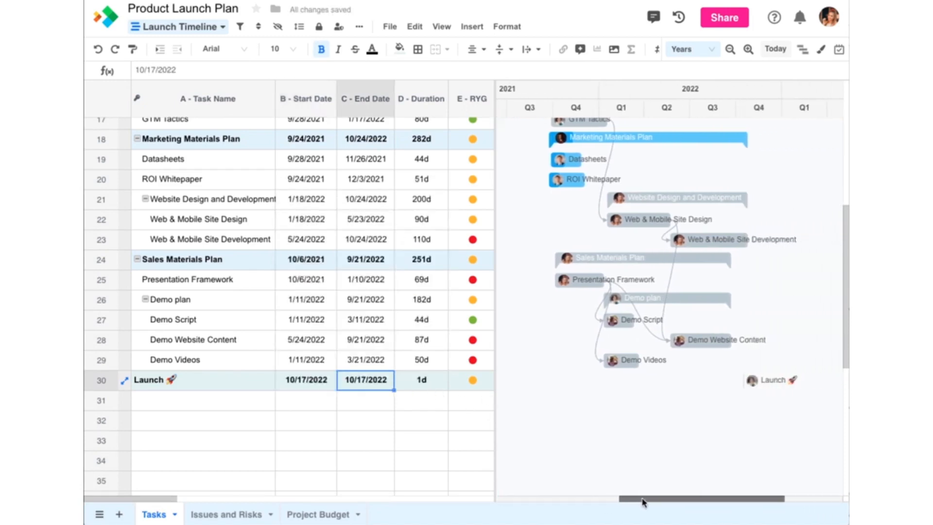
pyautogui.click(422, 386)
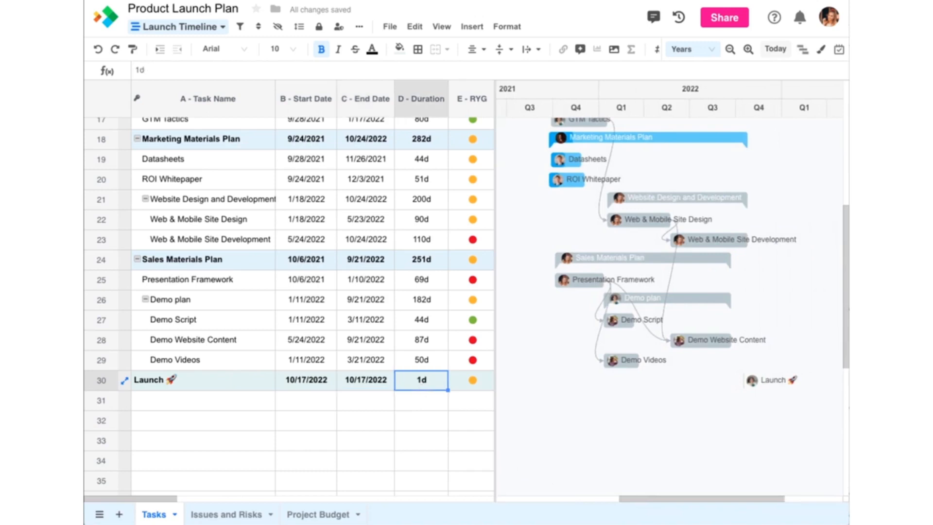
pyautogui.write('0')
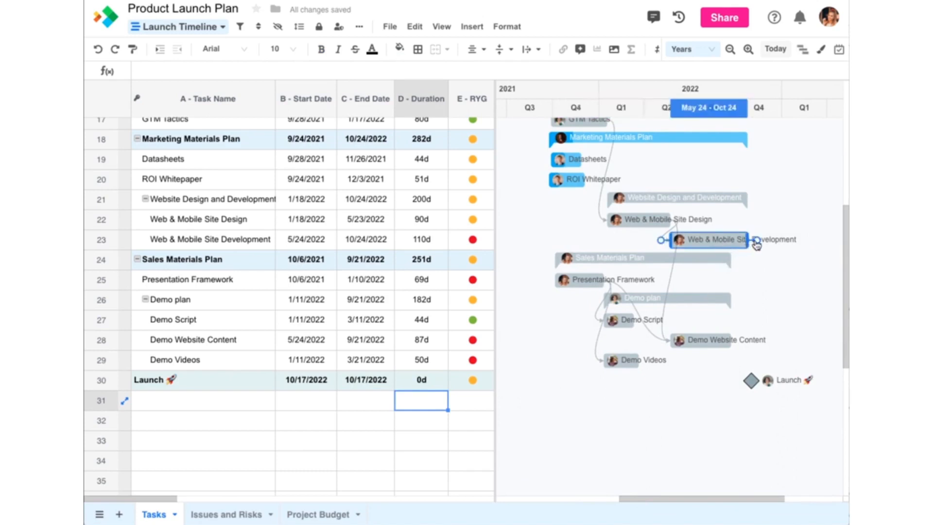
pyautogui.moveTo(757, 241); pyautogui.dragTo(752, 384)
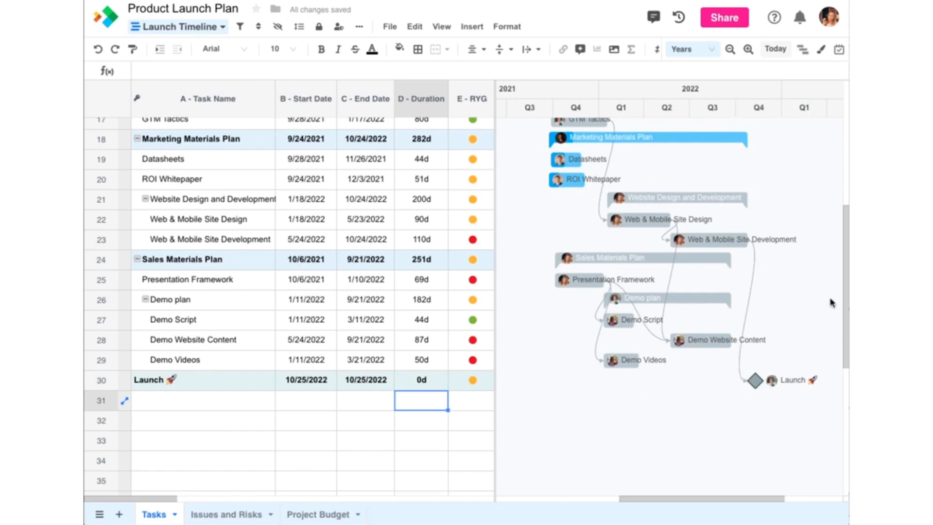
# Show the critical path on the Gantt chart and review it across the whole plan.
pyautogui.scroll(5, 831, 302)
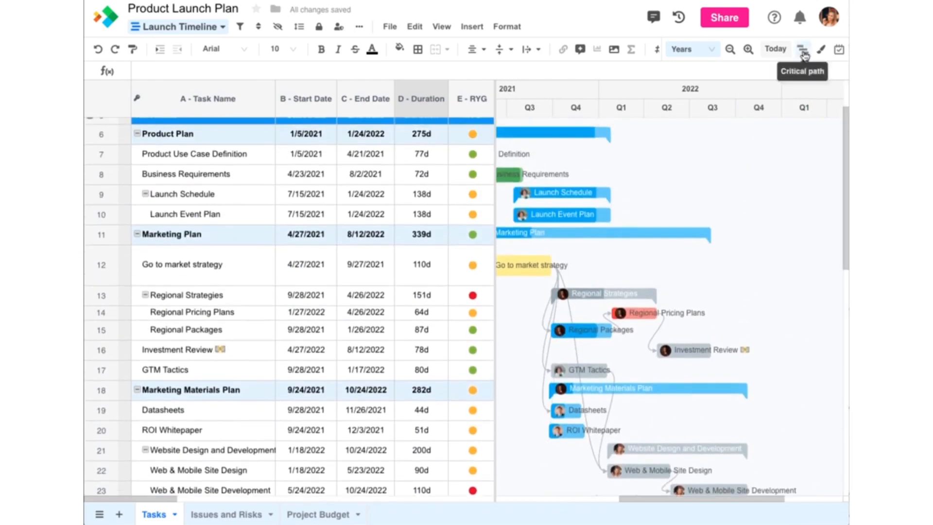
pyautogui.click(803, 52)
pyautogui.click(732, 51)
pyautogui.click(730, 50)
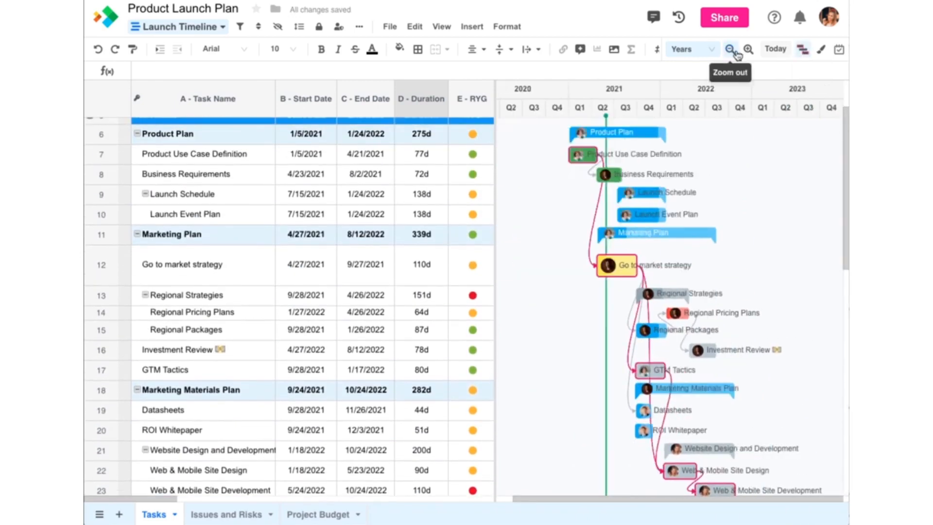
pyautogui.click(748, 50)
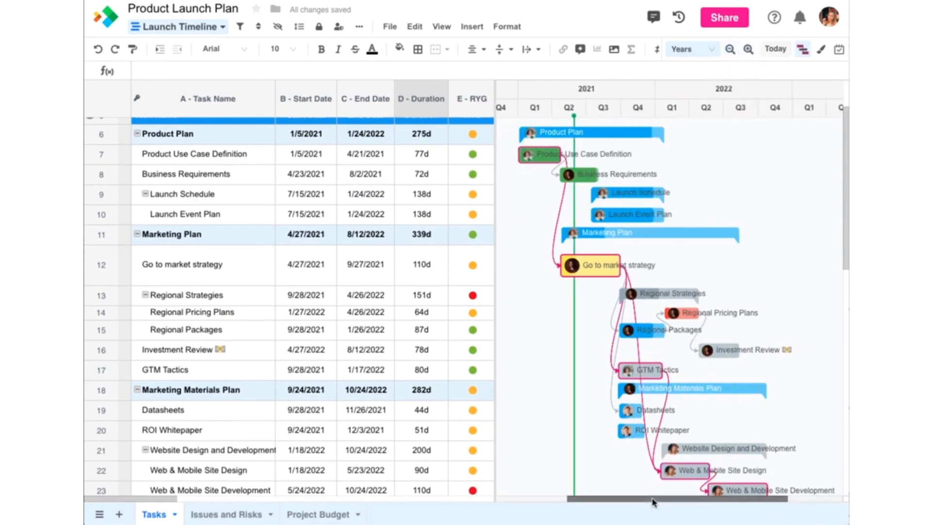
pyautogui.moveTo(651, 498); pyautogui.dragTo(662, 502)
pyautogui.scroll(-1, 844, 178)
pyautogui.moveTo(844, 177)
pyautogui.mouseDown()
pyautogui.moveTo(839, 251)
pyautogui.moveTo(847, 163)
pyautogui.mouseUp()
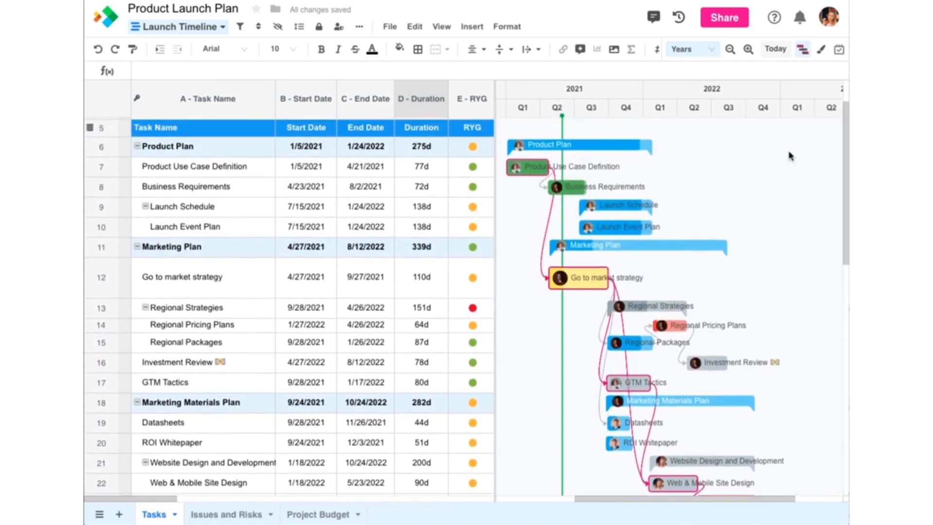
# Label the Gantt task bars with the B - Start Date column in the chart appearance settings.
pyautogui.click(823, 52)
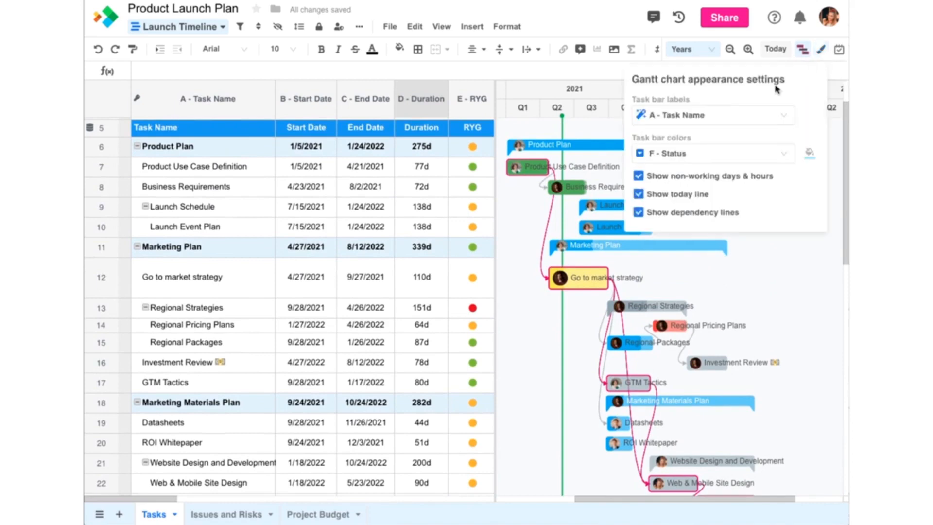
pyautogui.click(729, 115)
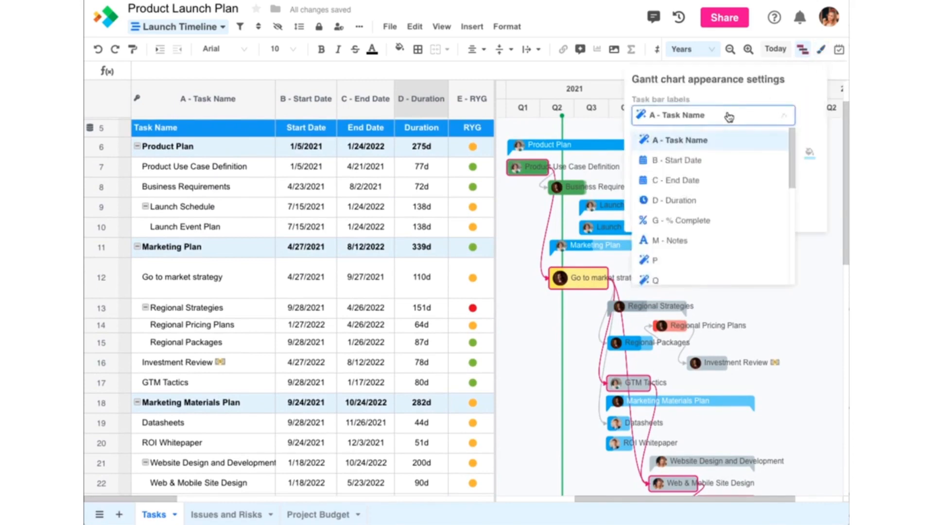
pyautogui.click(693, 161)
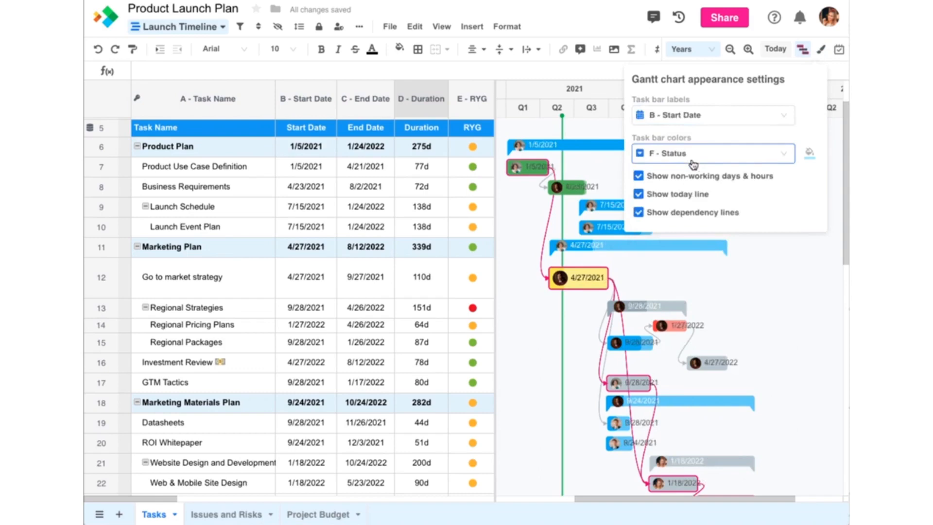
# Switch the task bar colors from the Status column to a specific color and choose orange.
pyautogui.click(786, 153)
pyautogui.click(765, 176)
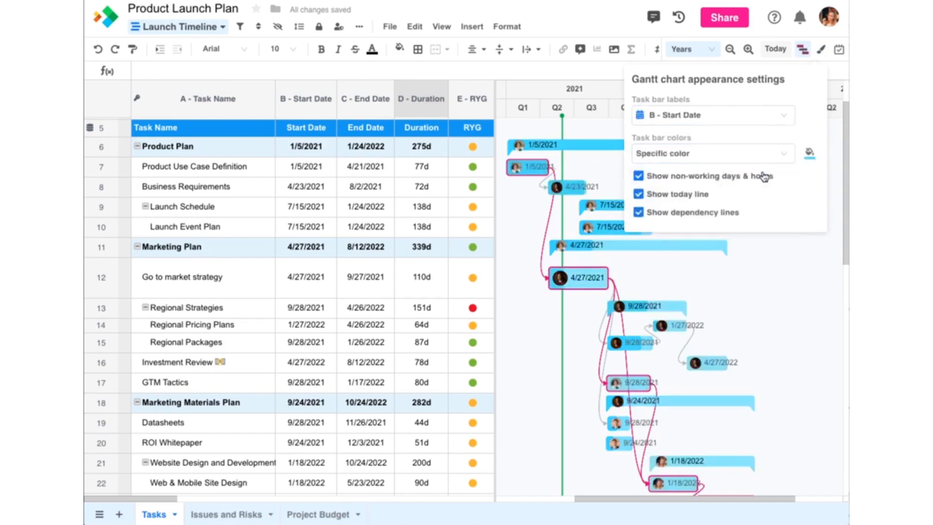
pyautogui.click(808, 153)
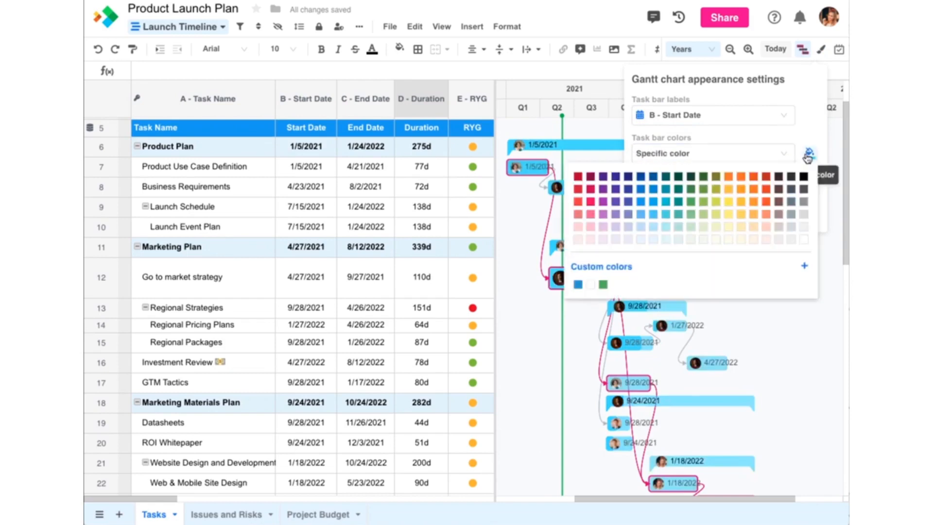
pyautogui.click(753, 202)
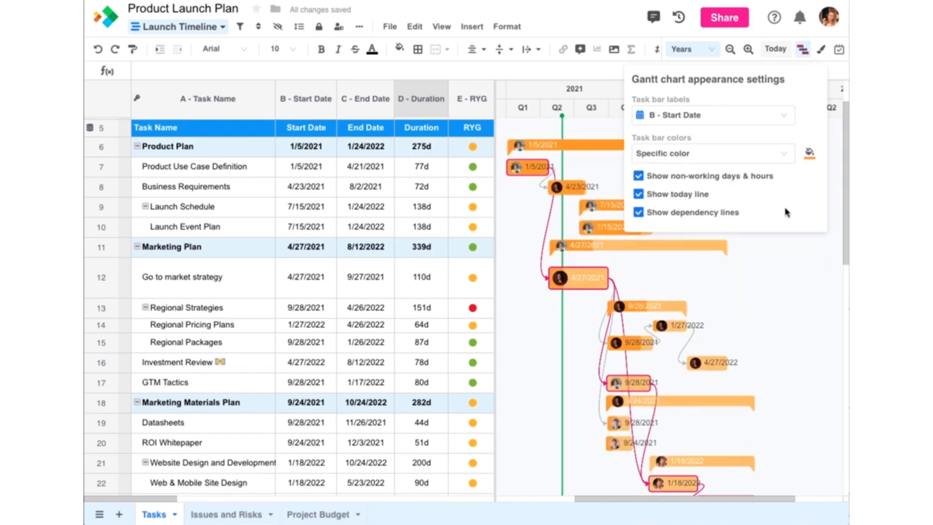
# Color the Gantt task bars by the L - Type column.
pyautogui.moveTo(168, 495); pyautogui.dragTo(327, 512)
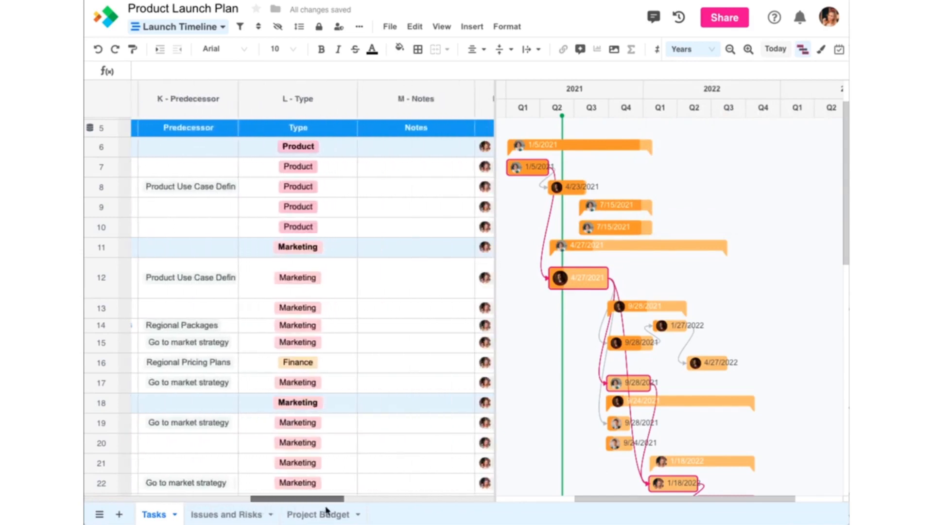
pyautogui.click(821, 49)
pyautogui.click(677, 162)
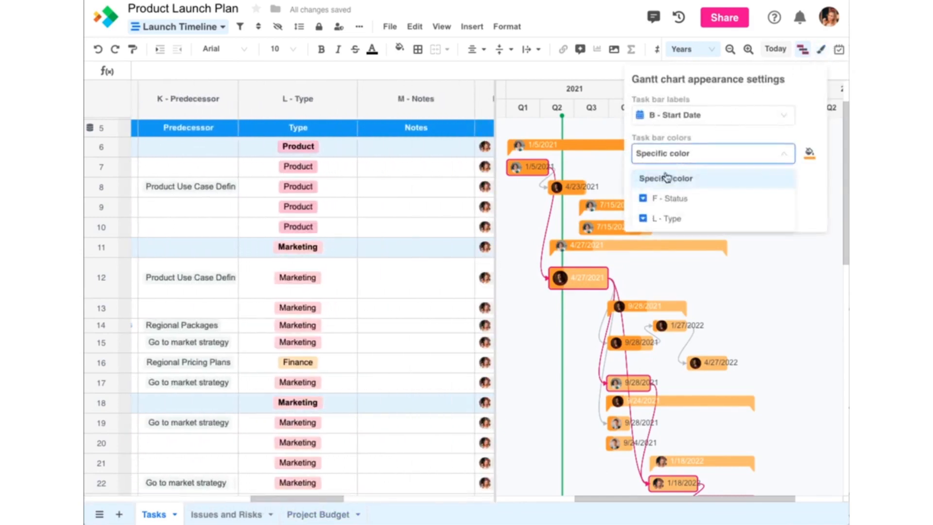
pyautogui.click(654, 217)
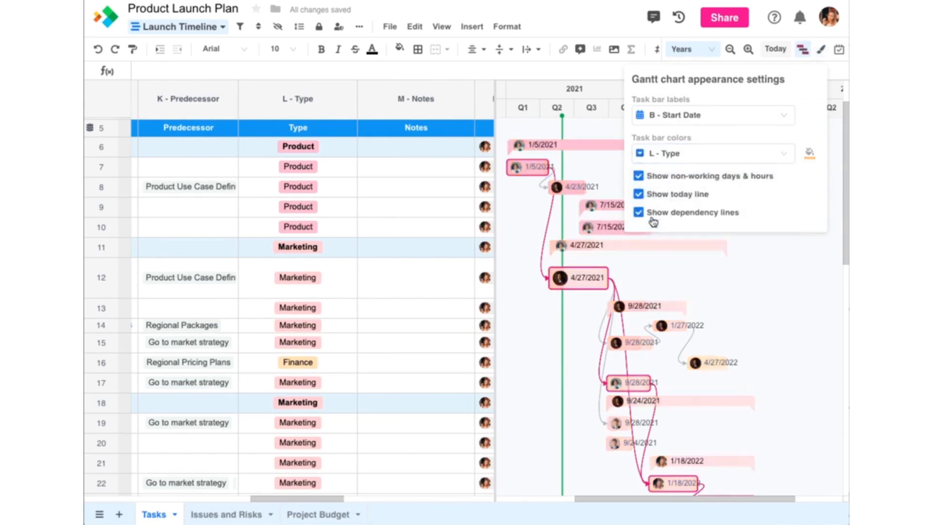